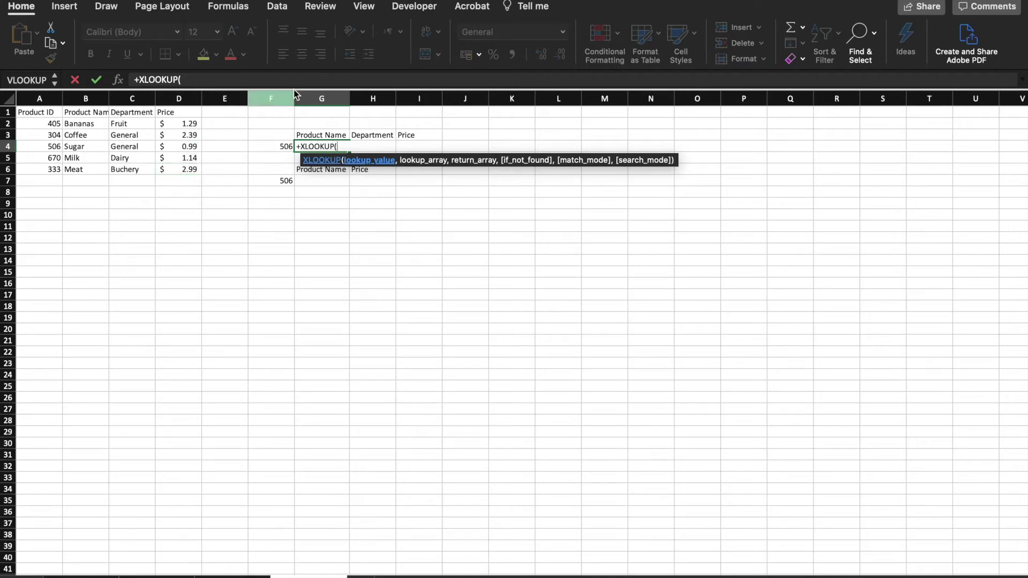
# - Enter the G4 XLOOKUP with lookup value F4, lookup array A2:A6 and return array B2:D6
pyautogui.click(269, 149)
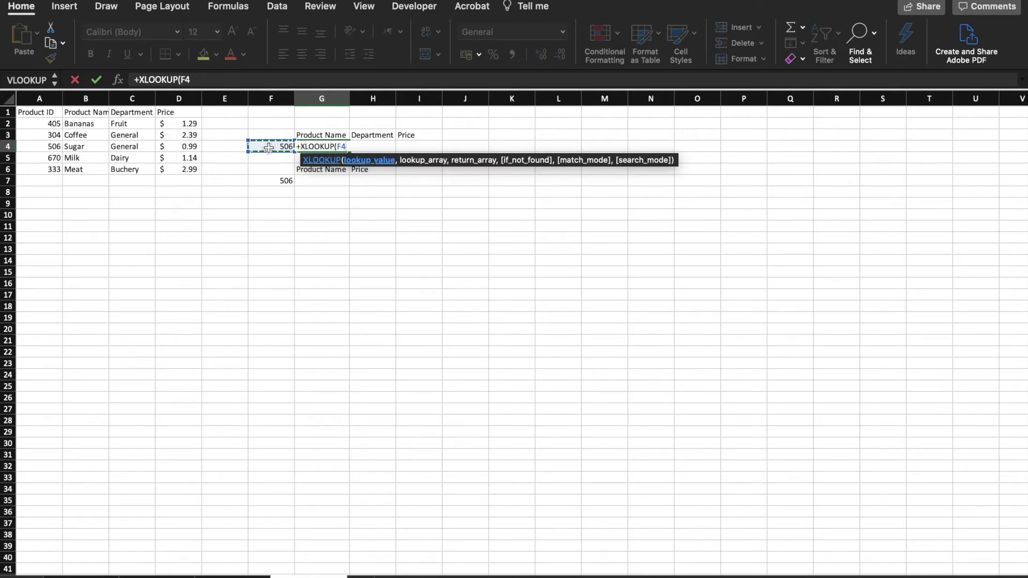
pyautogui.write(',')
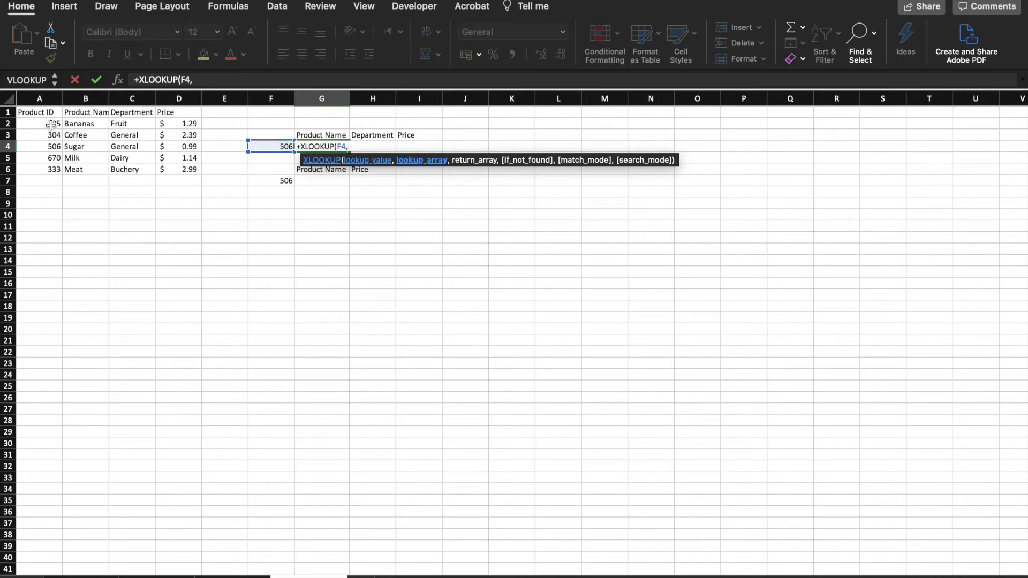
pyautogui.moveTo(51, 124); pyautogui.dragTo(46, 168)
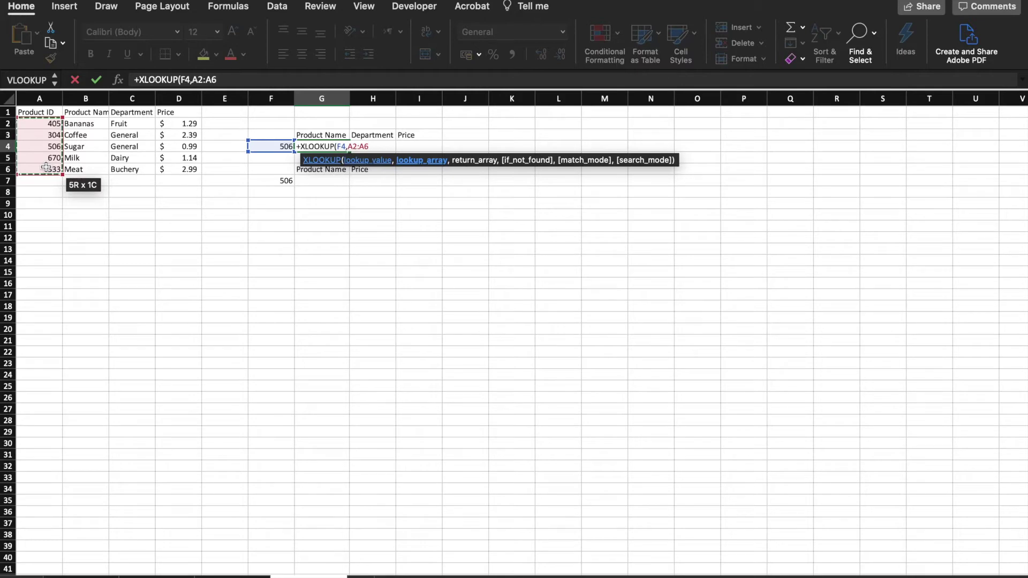
pyautogui.write(',')
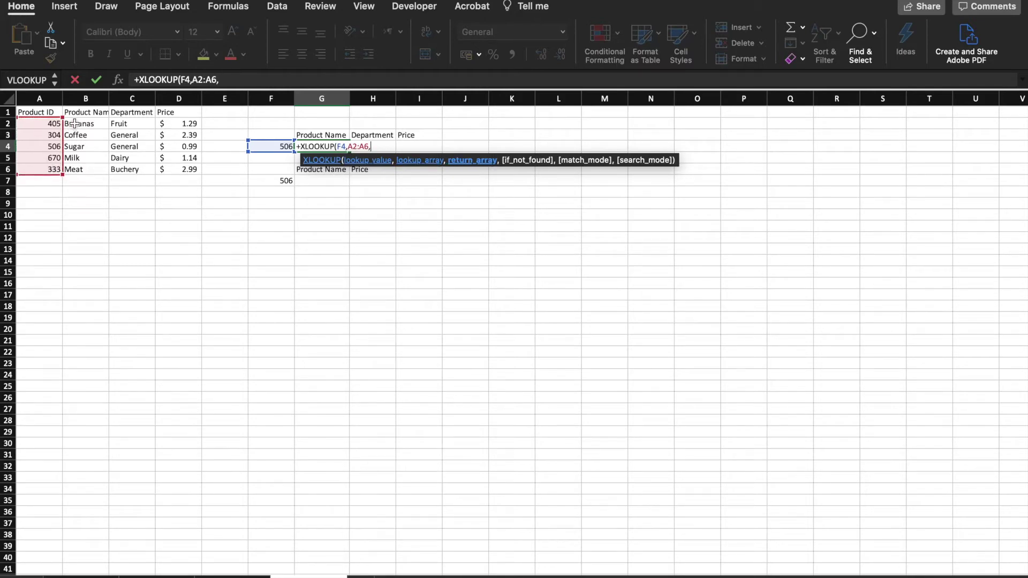
pyautogui.moveTo(81, 124); pyautogui.dragTo(159, 169)
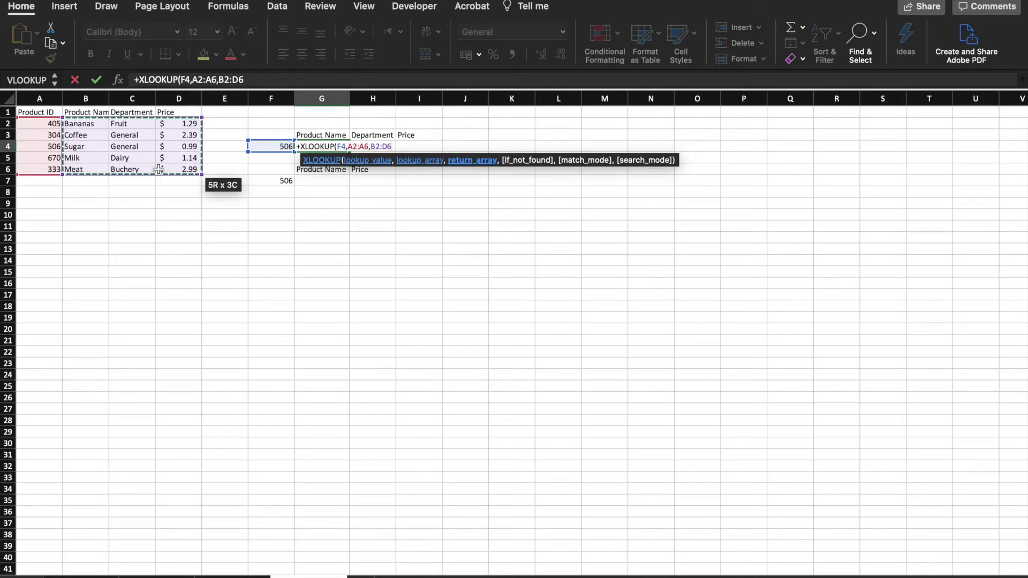
pyautogui.press('Return')
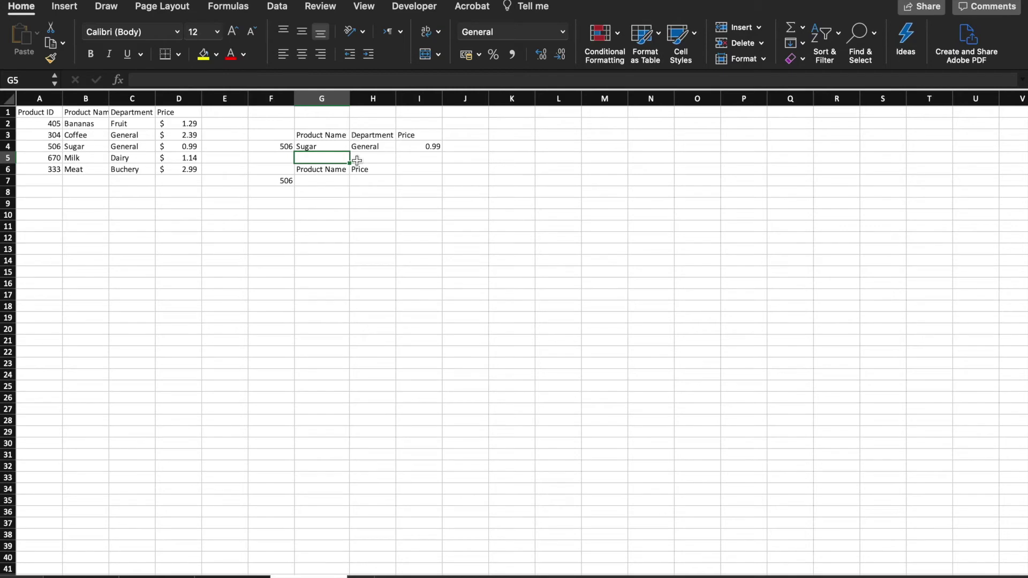
pyautogui.click(332, 180)
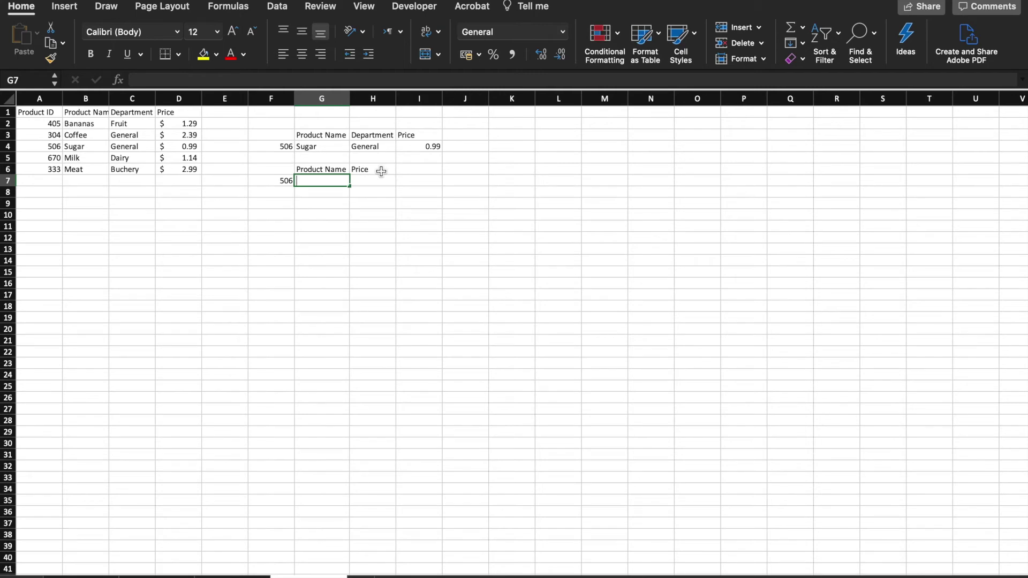
pyautogui.write('+xll')
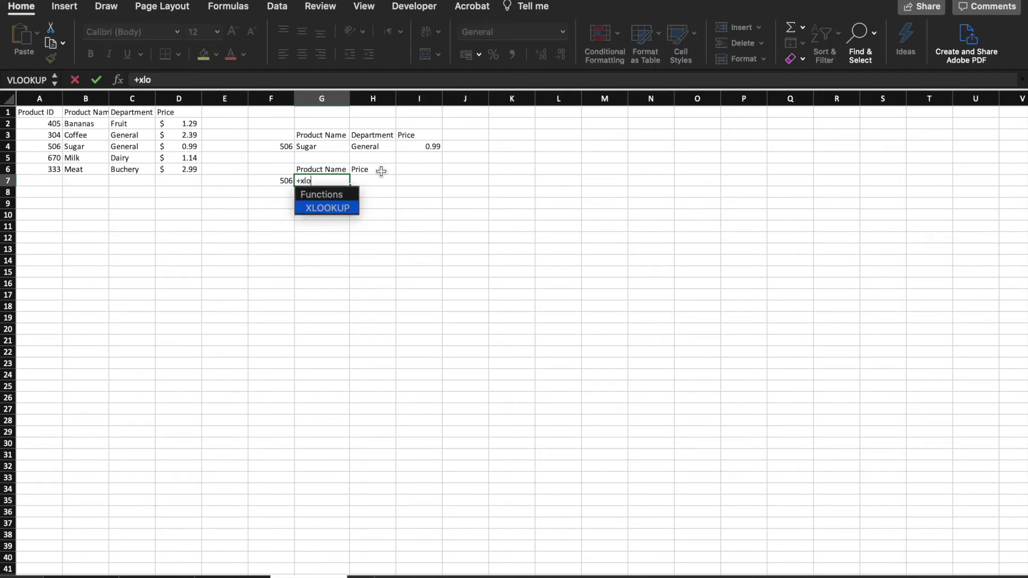
# - Insert XLOOKUP with lookup value F7 and lookup array A2:A6
pyautogui.doubleClick(336, 204)
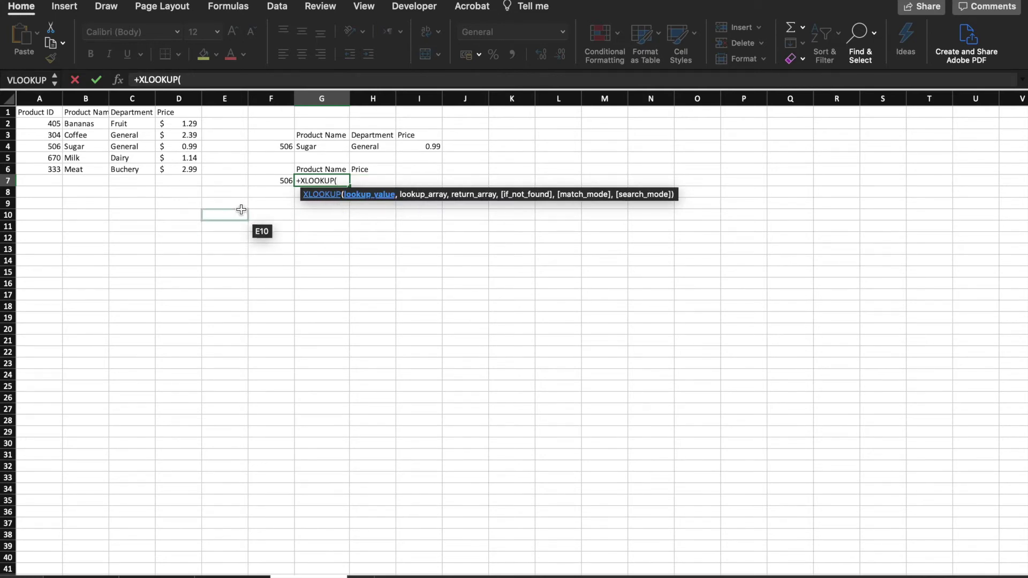
pyautogui.click(277, 180)
pyautogui.write(',')
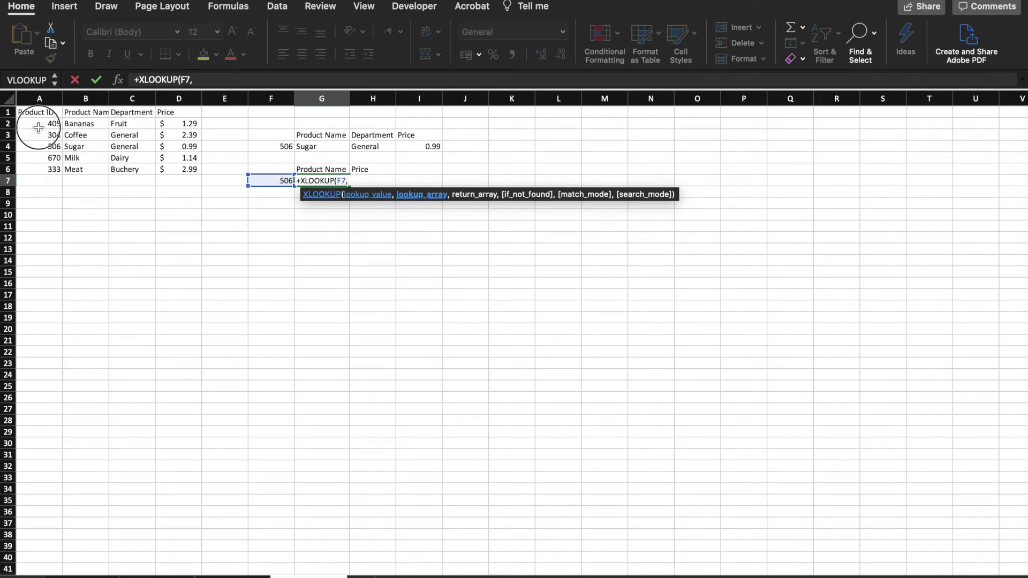
pyautogui.moveTo(39, 124); pyautogui.dragTo(39, 168)
pyautogui.write(',')
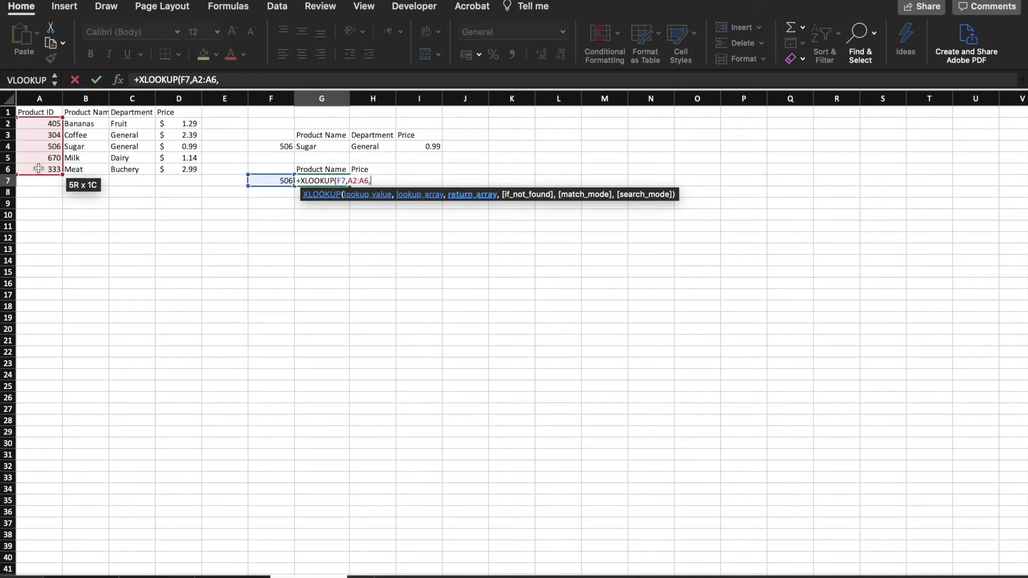
# - Begin the return array as a CHOOSE function opened with a curly brace
pyautogui.write('cho')
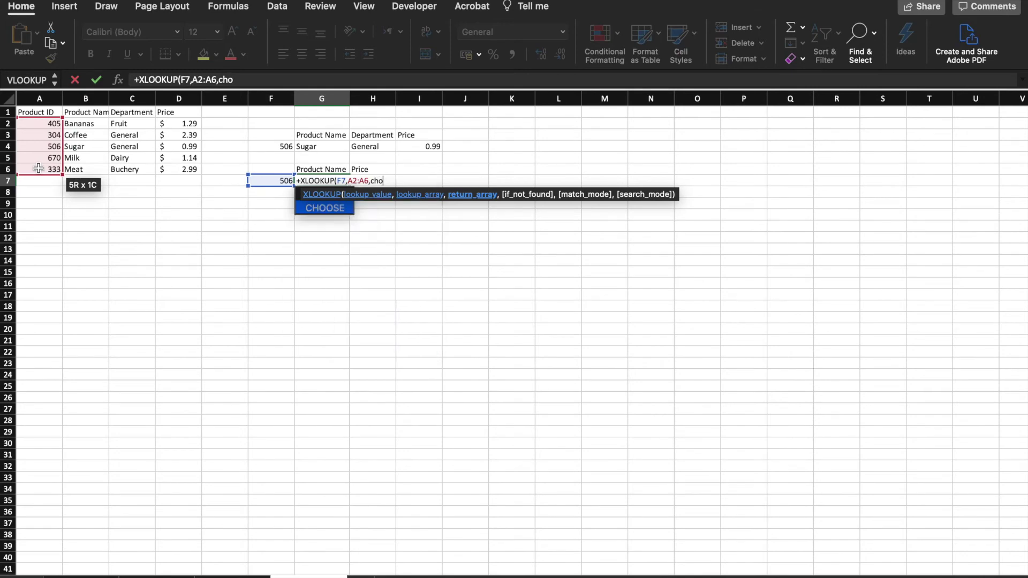
pyautogui.write('ose')
pyautogui.write('(')
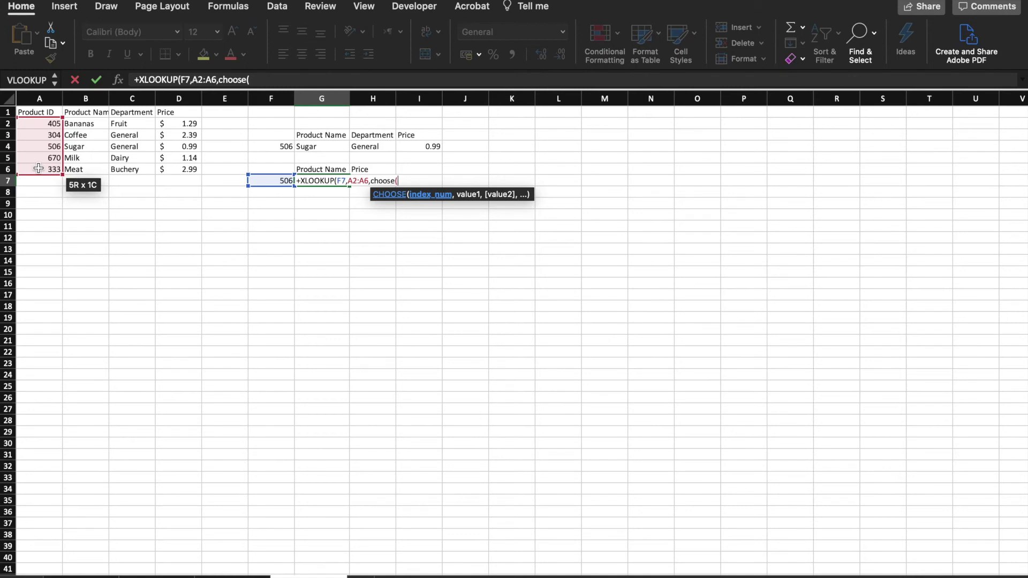
pyautogui.write('{')
pyautogui.press('BackSpace')
# - Complete CHOOSE({1,2}, B2:B6, D2:D6) and enter the G7 formula
pyautogui.write('{')
pyautogui.write('1,2')
pyautogui.write('}')
pyautogui.write(',')
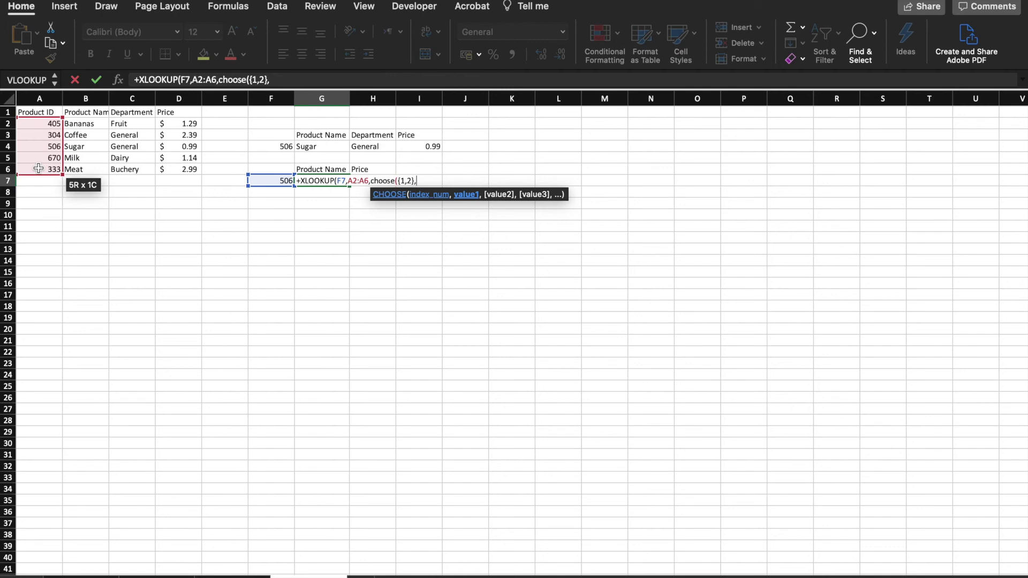
pyautogui.moveTo(99, 123); pyautogui.dragTo(93, 167)
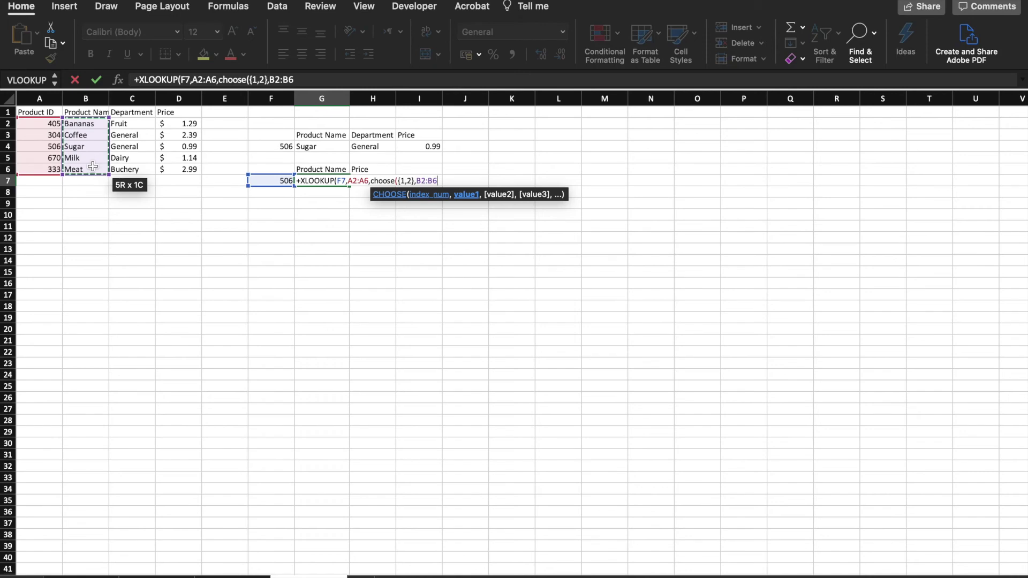
pyautogui.write(',')
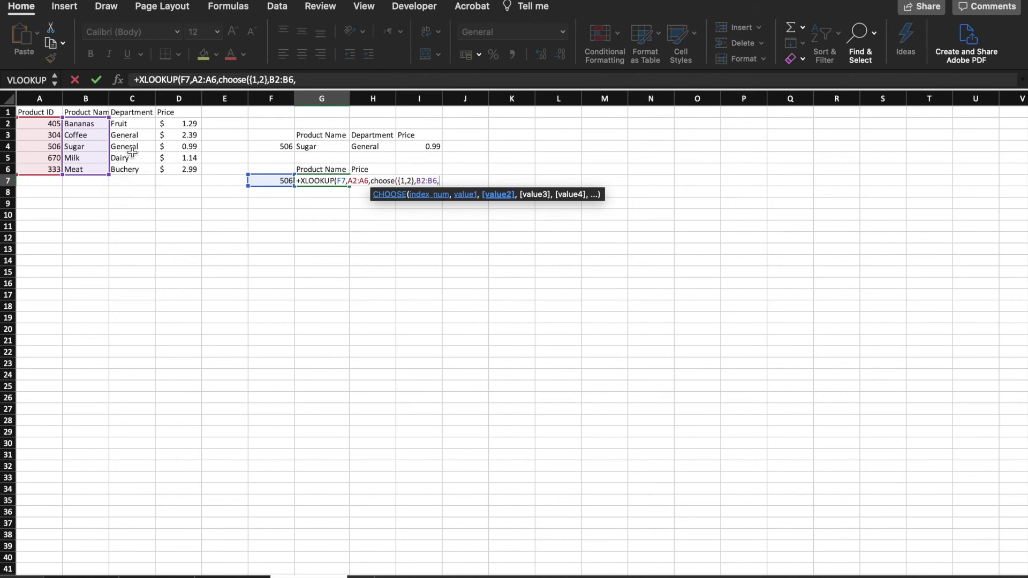
pyautogui.click(188, 124)
pyautogui.moveTo(188, 125); pyautogui.dragTo(185, 173)
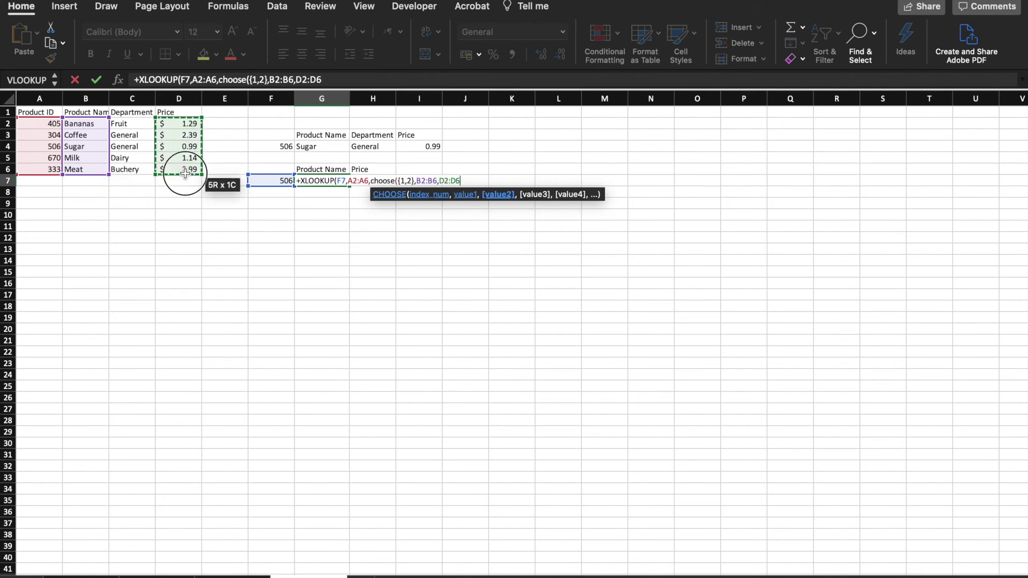
pyautogui.write(')')
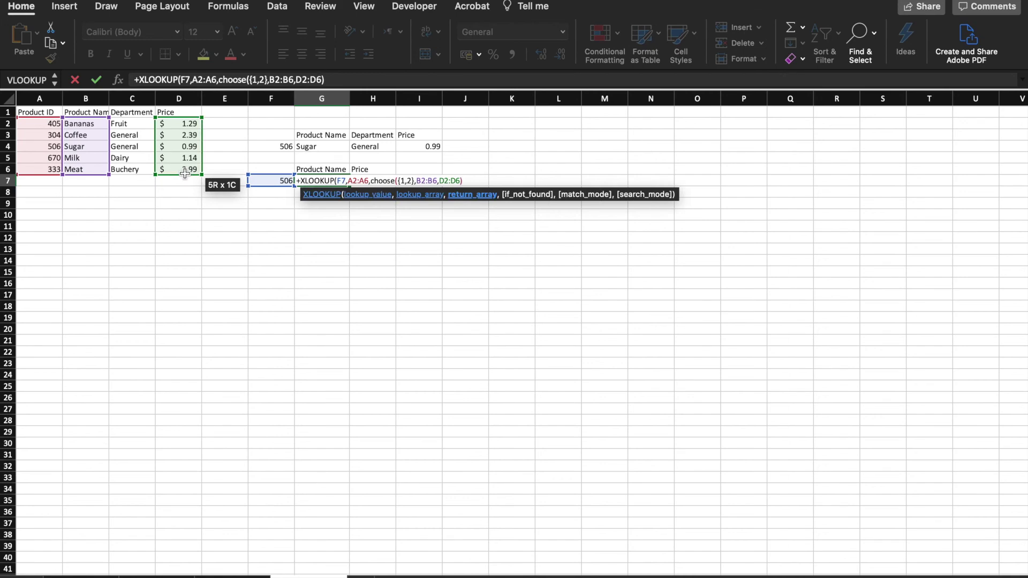
pyautogui.press('Return')
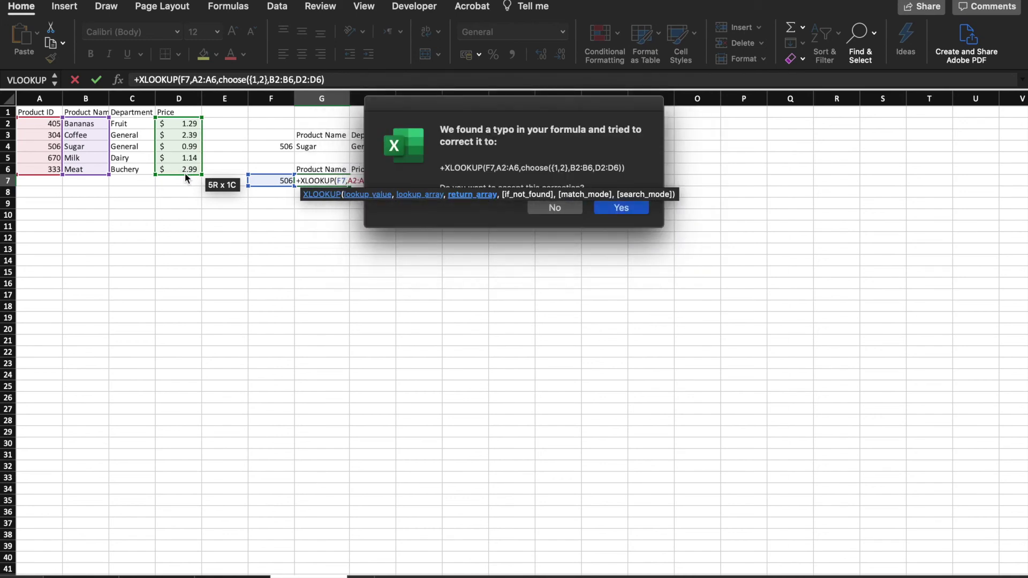
# - Accept Excel's missing-parenthesis correction so G7 returns Sugar and 0.99
pyautogui.press('Return')
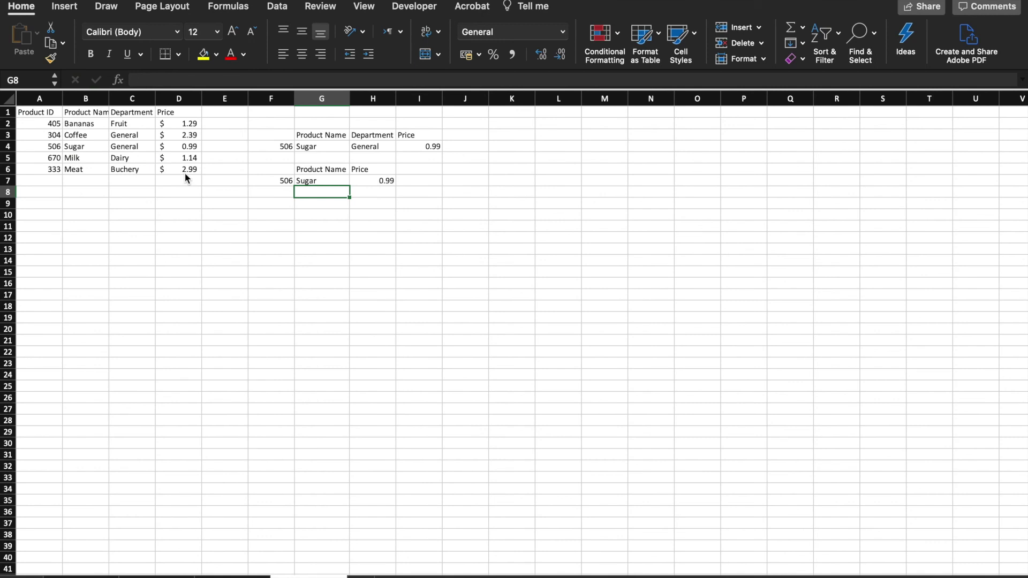